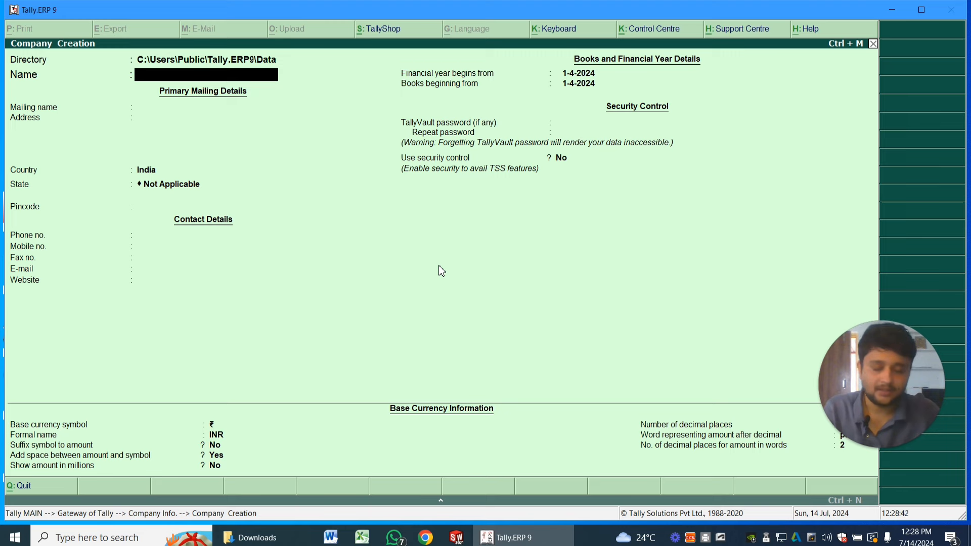
# Name the new company SS PVT LTD and keep the same text as its mailing name
pyautogui.click(247, 74)
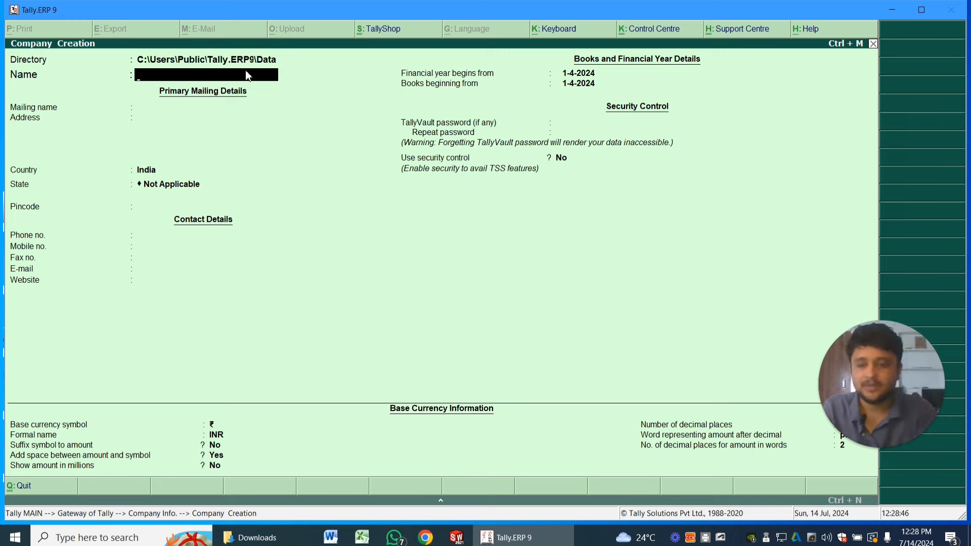
pyautogui.write('S')
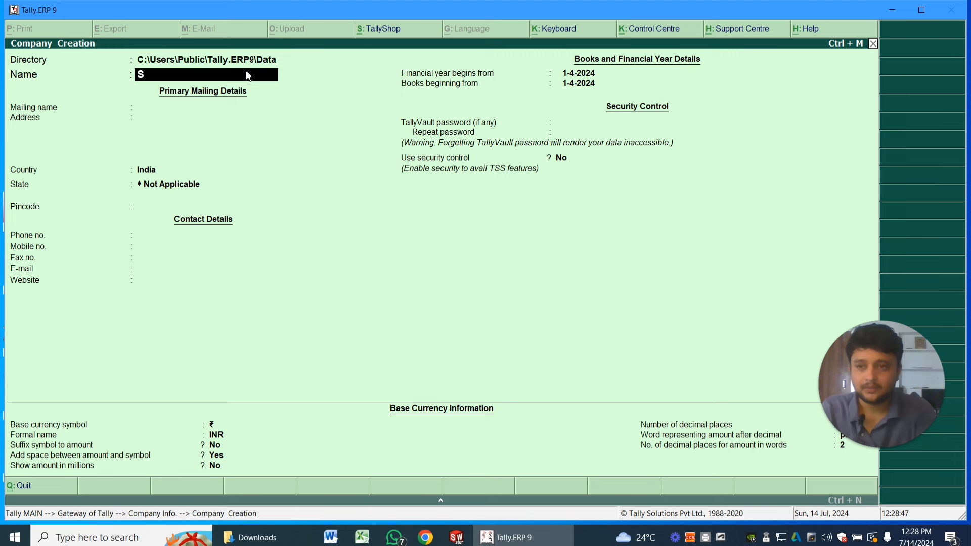
pyautogui.write('S PVT LTD')
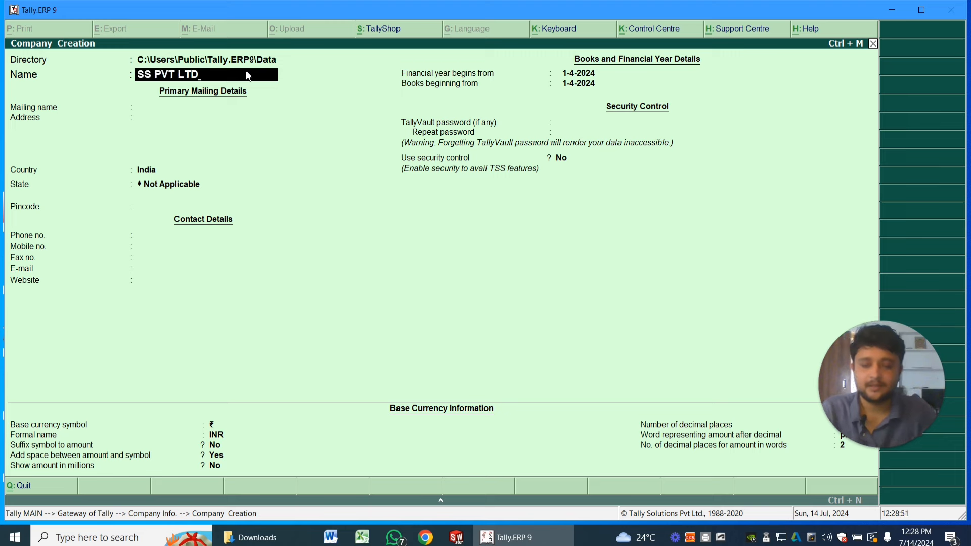
pyautogui.press('Return')
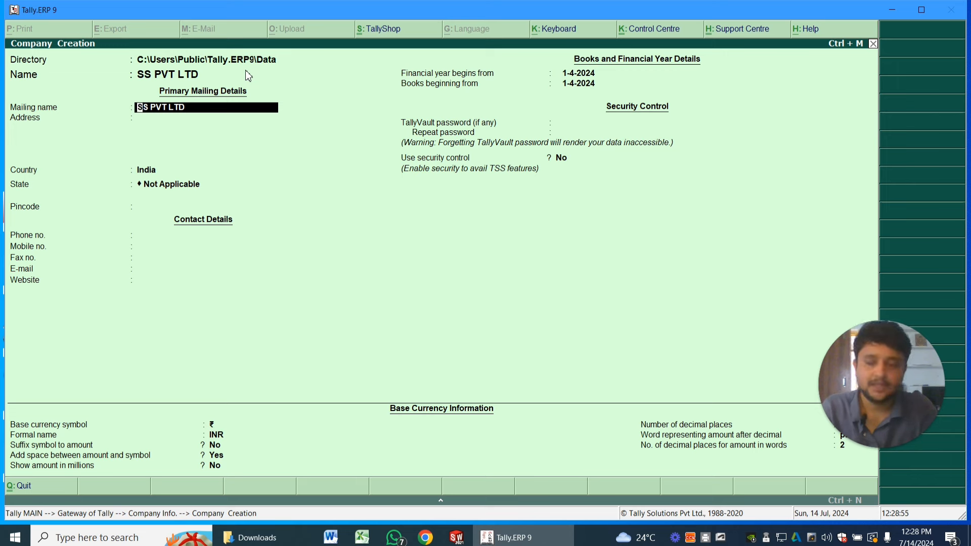
pyautogui.press('Return')
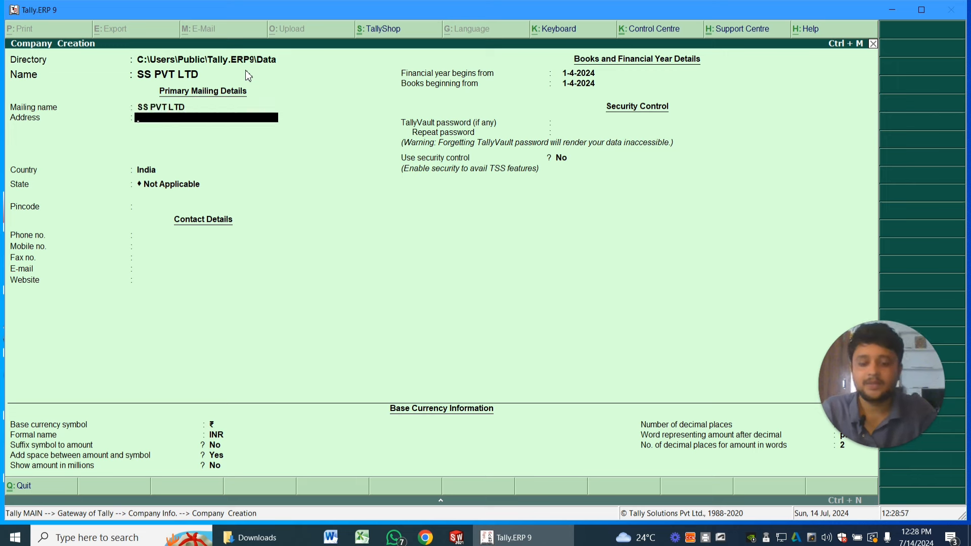
# Fill in the company's address and keep India as the country
pyautogui.write('KOPPAL')
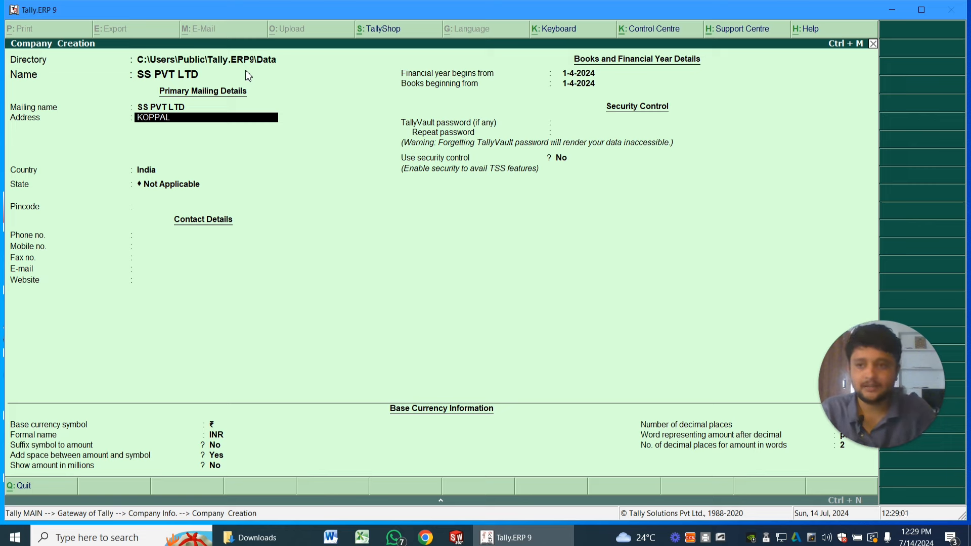
pyautogui.press('Return')
pyautogui.press('Return')
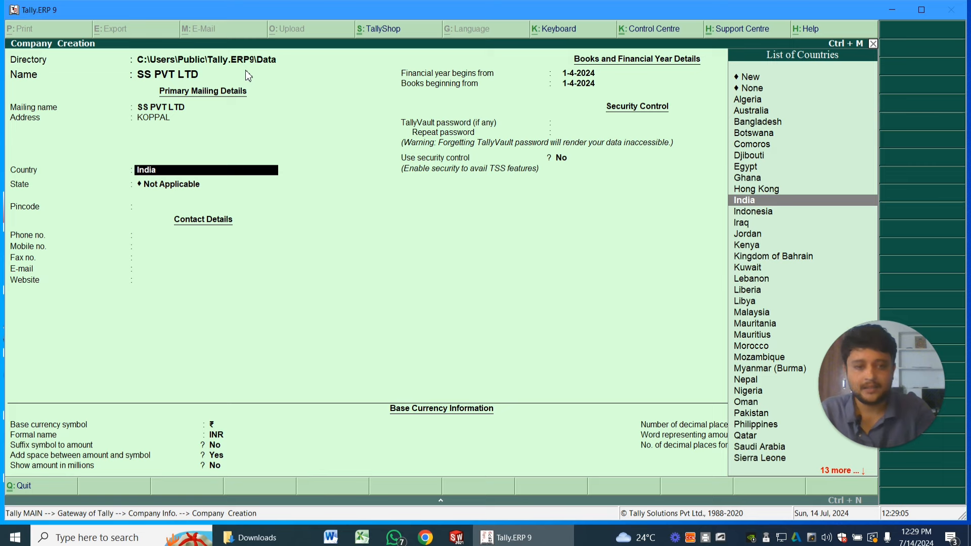
pyautogui.press('Return')
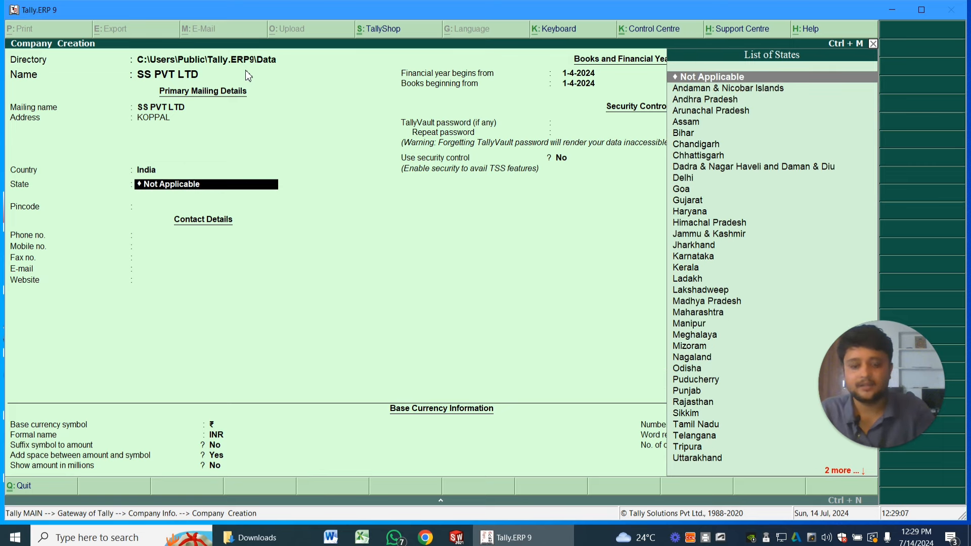
# Choose Karnataka as the company's state and fill in its postal pincode
pyautogui.press('Down')
pyautogui.press('Down')
pyautogui.press('Down')
pyautogui.press('Down')
pyautogui.press('Down')
pyautogui.press('Down')
pyautogui.press('Down')
pyautogui.press('Down')
pyautogui.press('Down')
pyautogui.press('Down')
pyautogui.press('Down')
pyautogui.press('Down')
pyautogui.press('Down')
pyautogui.press('Down')
pyautogui.press('Down')
pyautogui.press('Down')
pyautogui.press('Down')
pyautogui.press('Up')
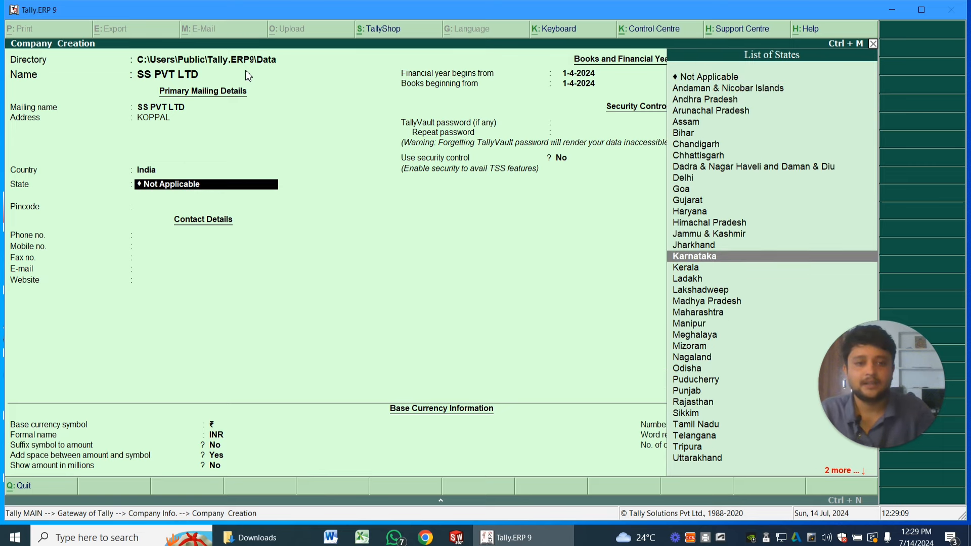
pyautogui.press('Return')
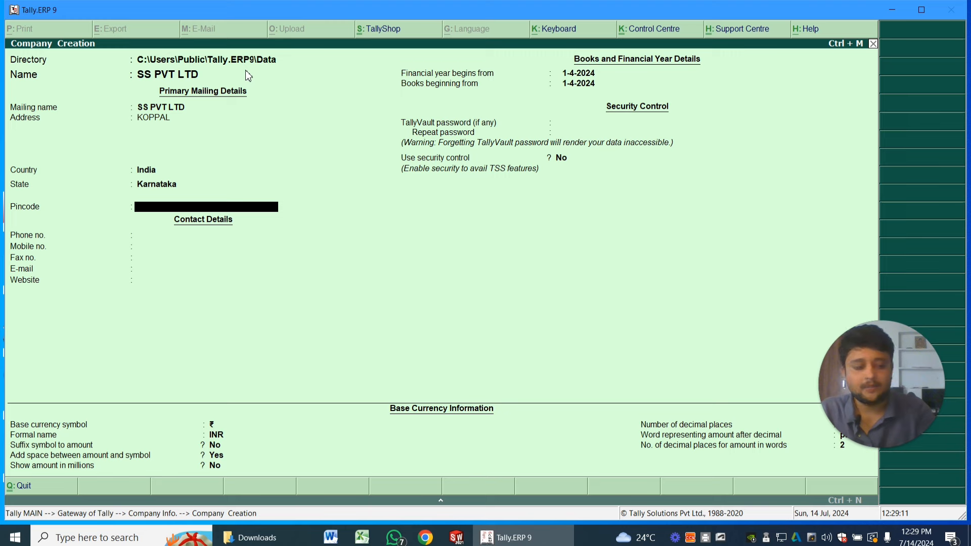
pyautogui.write('583231')
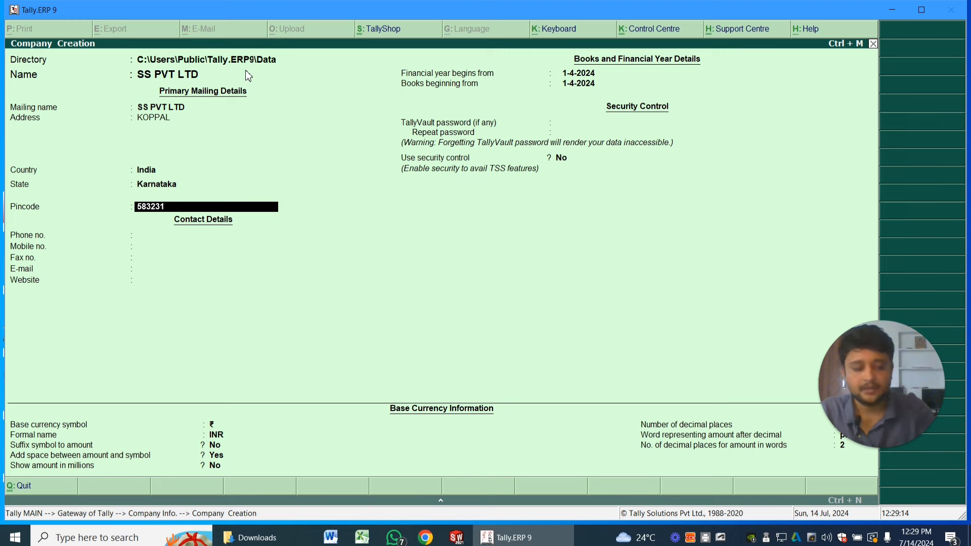
pyautogui.press('Return')
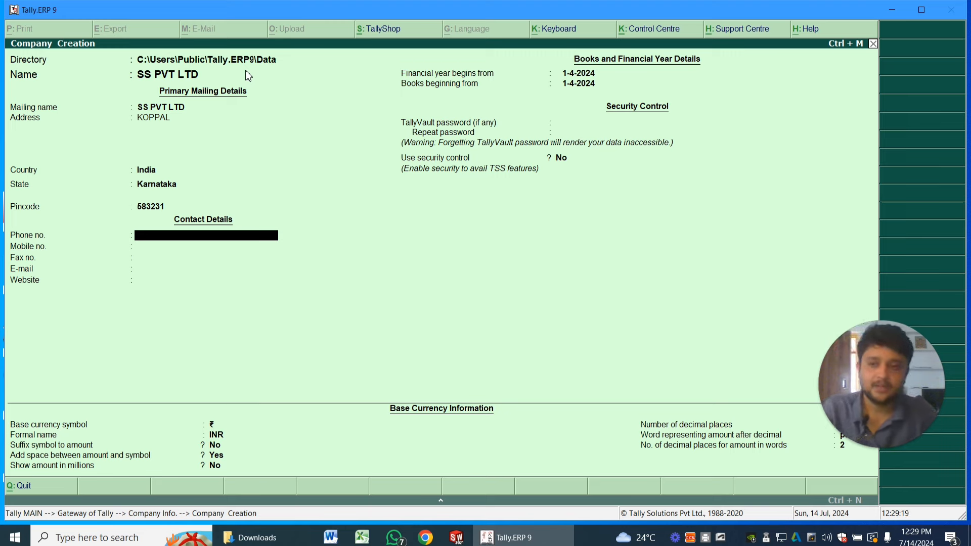
# Enter the company's phone and mobile numbers, leaving fax, e-mail and website blank
pyautogui.write('89878998')
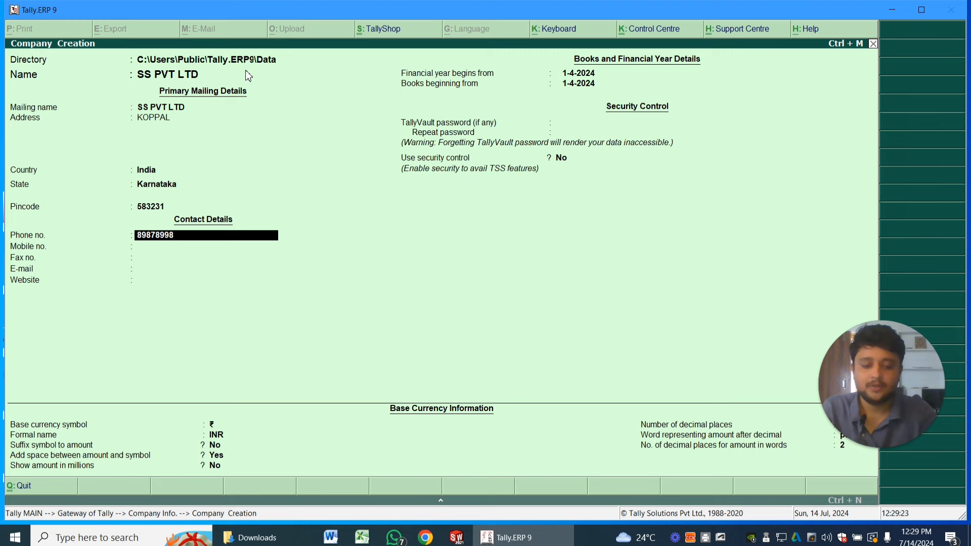
pyautogui.press('Return')
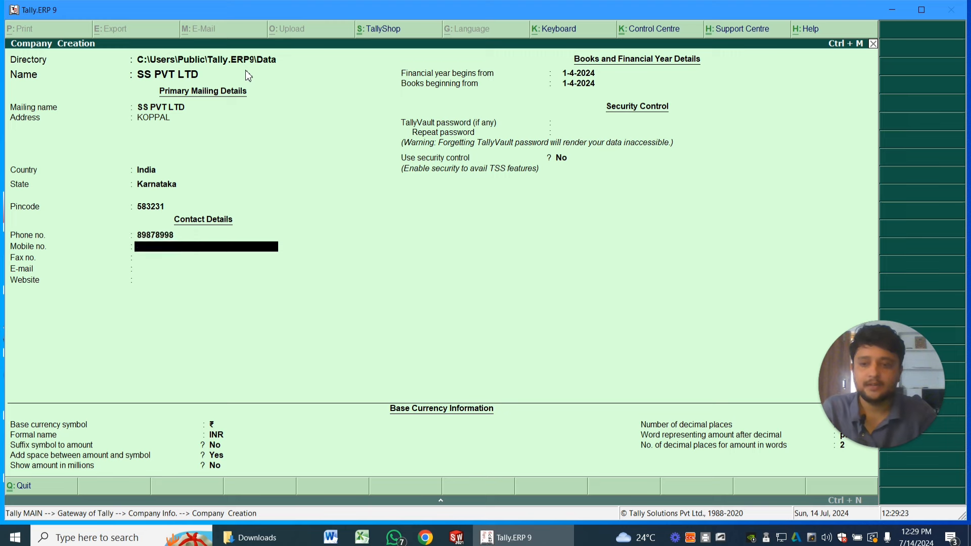
pyautogui.write('898789987')
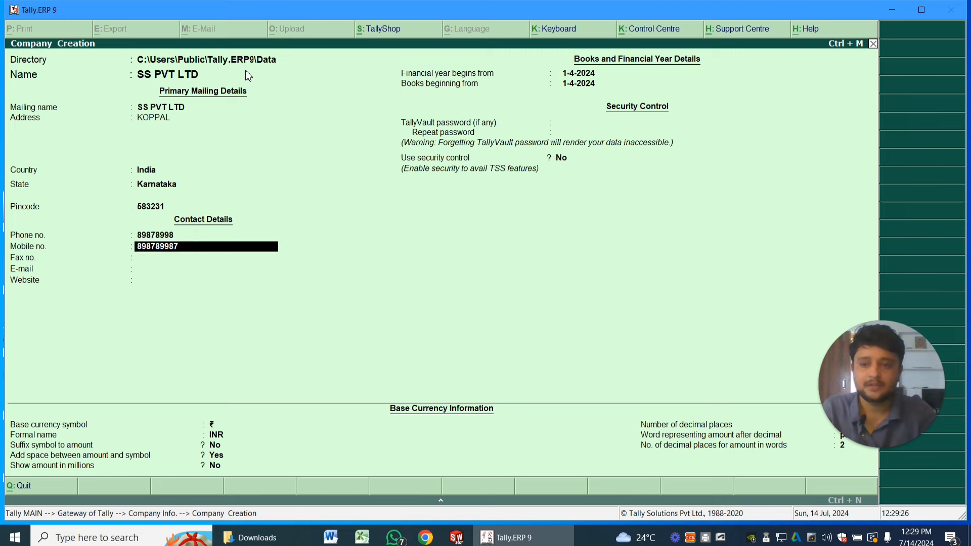
pyautogui.press('Return')
pyautogui.press('Return')
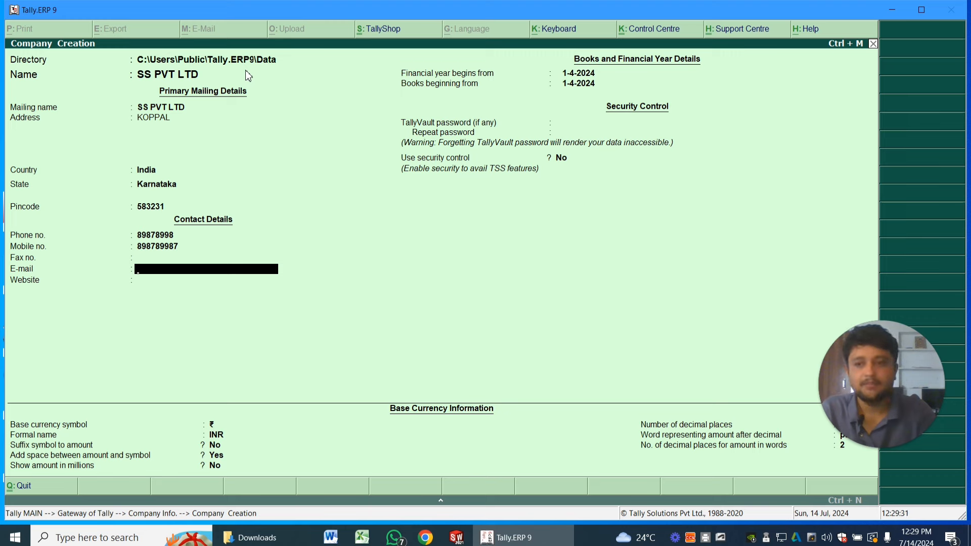
pyautogui.press('Return')
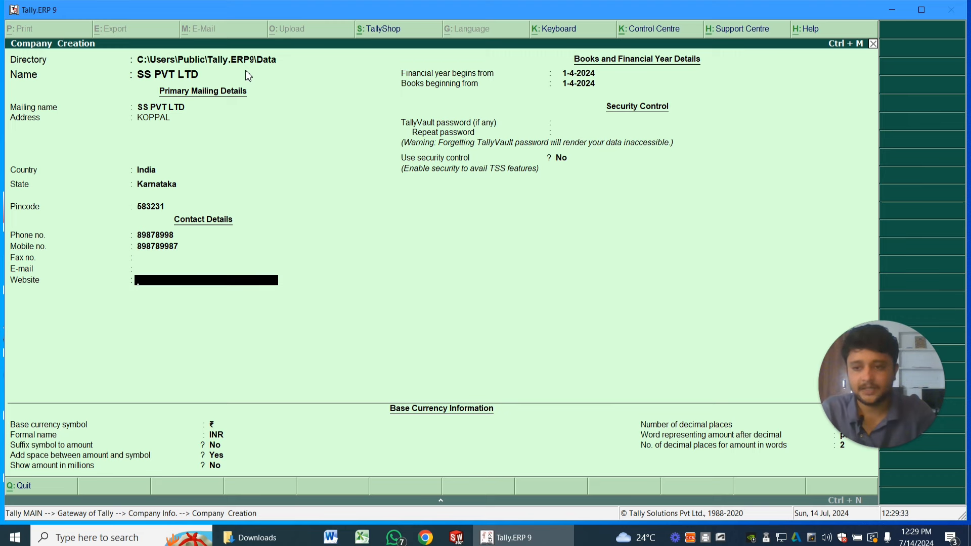
pyautogui.press('Return')
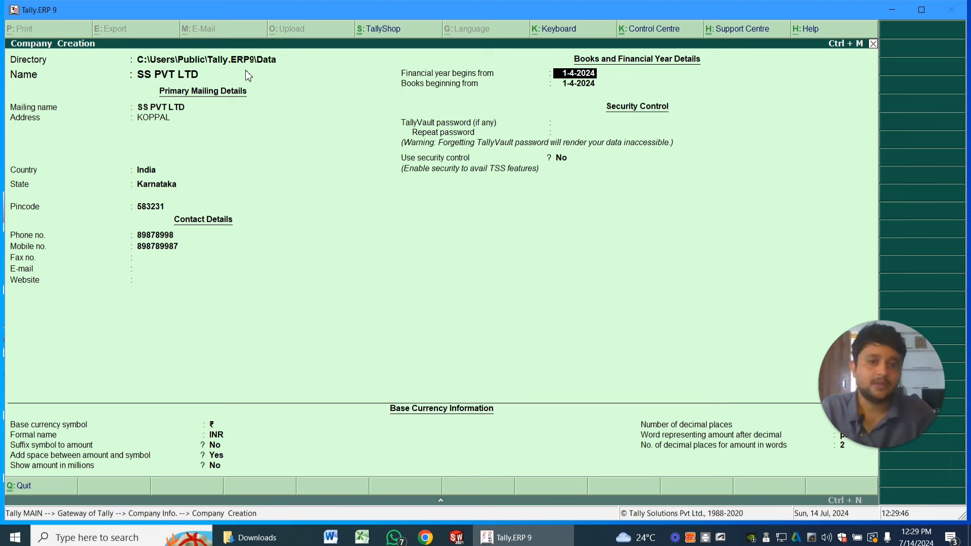
# Accept 1-4-2024 as both the financial year and books start date, with no TallyVault password and security control set to No
pyautogui.press('Return')
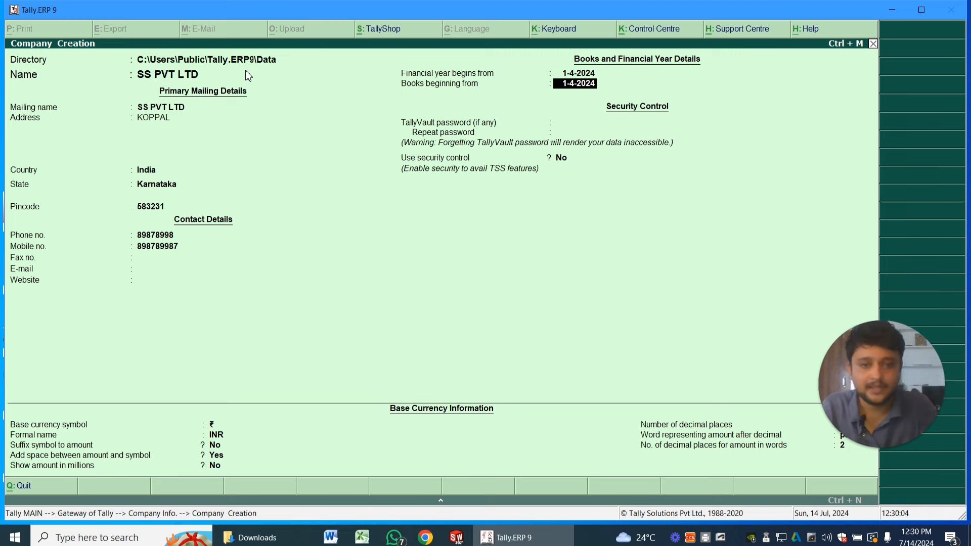
pyautogui.press('Return')
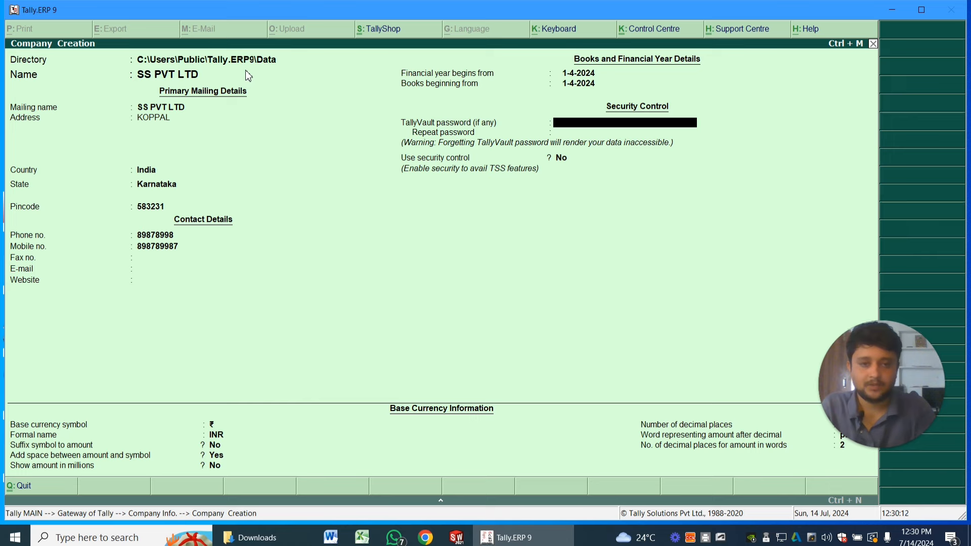
pyautogui.press('Return')
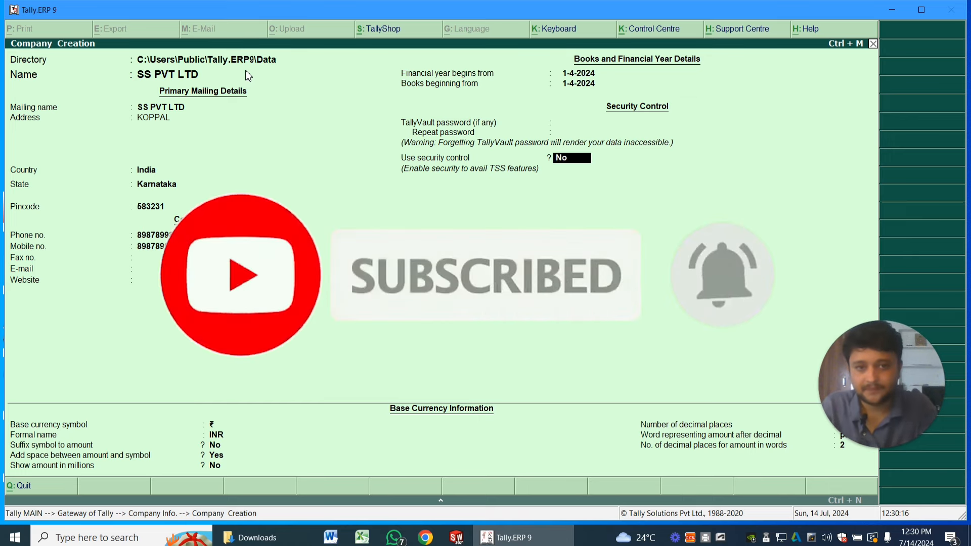
pyautogui.press('Return')
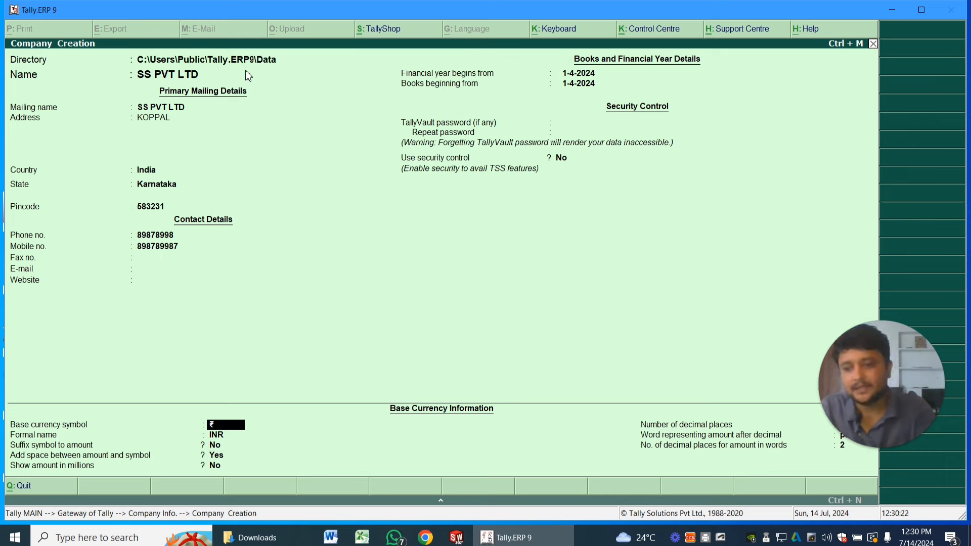
# Accept ₹ and INR as base currency, with symbol suffix No, space between amount and symbol Yes, and amounts in millions No
pyautogui.press('Return')
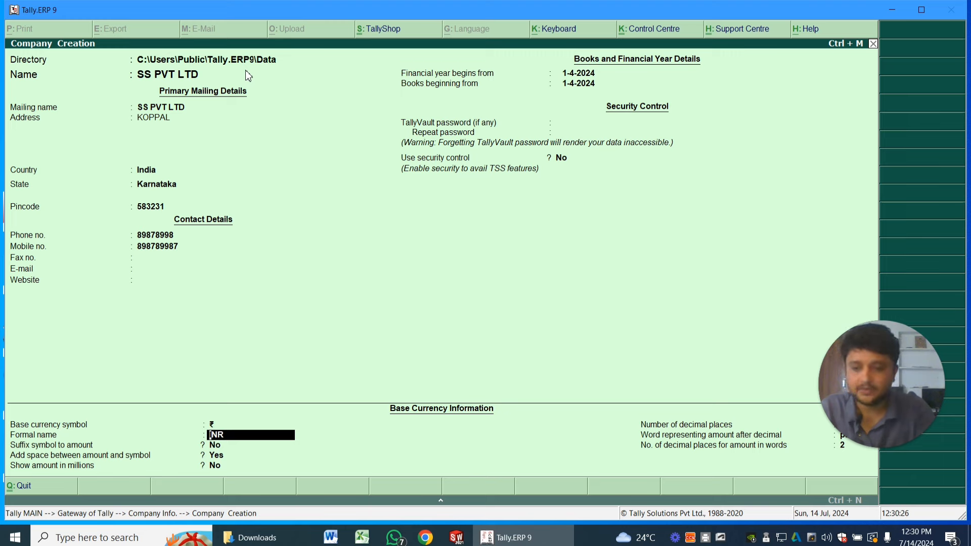
pyautogui.press('Return')
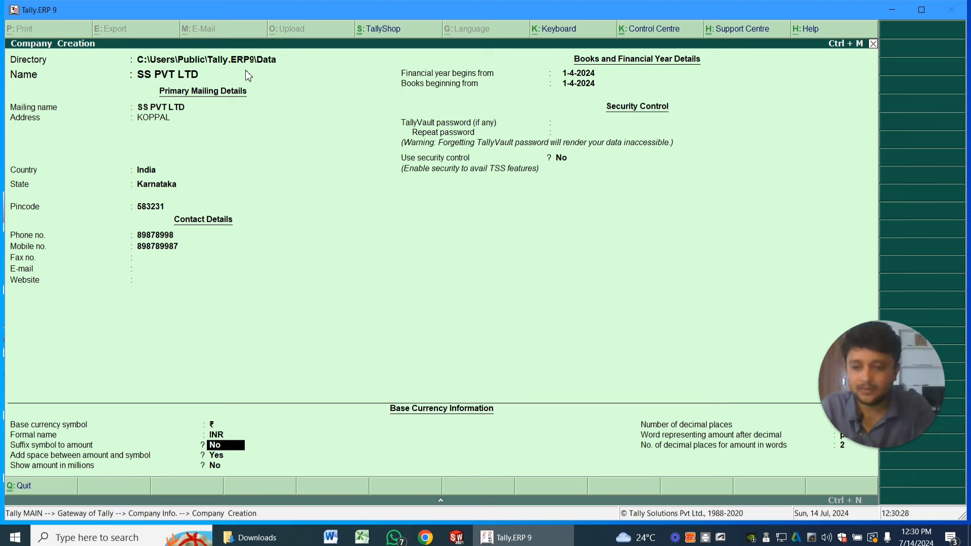
pyautogui.press('Return')
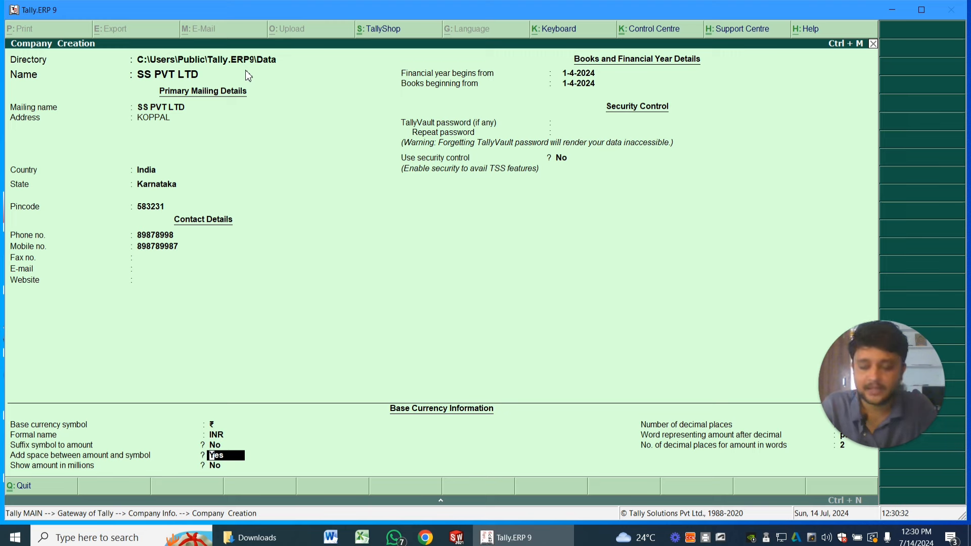
pyautogui.press('Return')
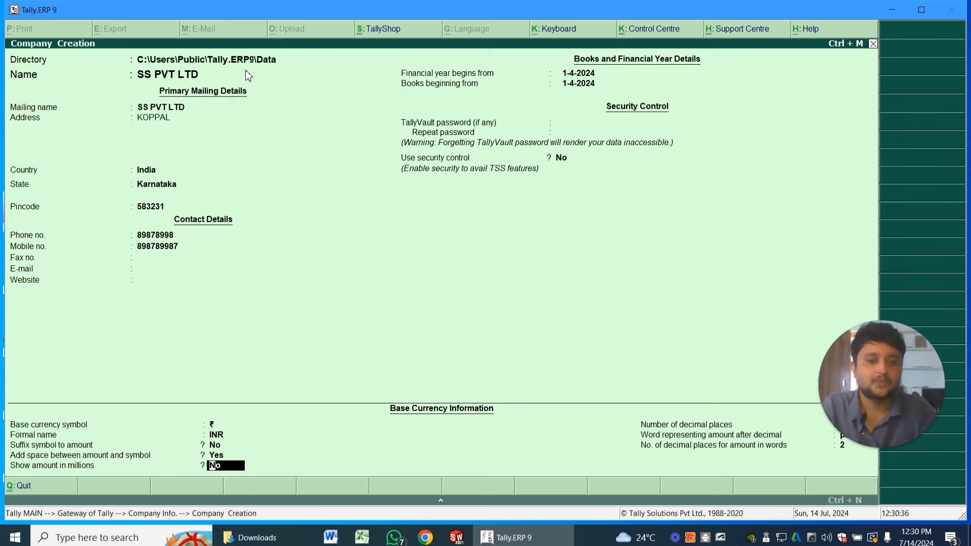
pyautogui.moveTo(867, 336); pyautogui.dragTo(837, 225)
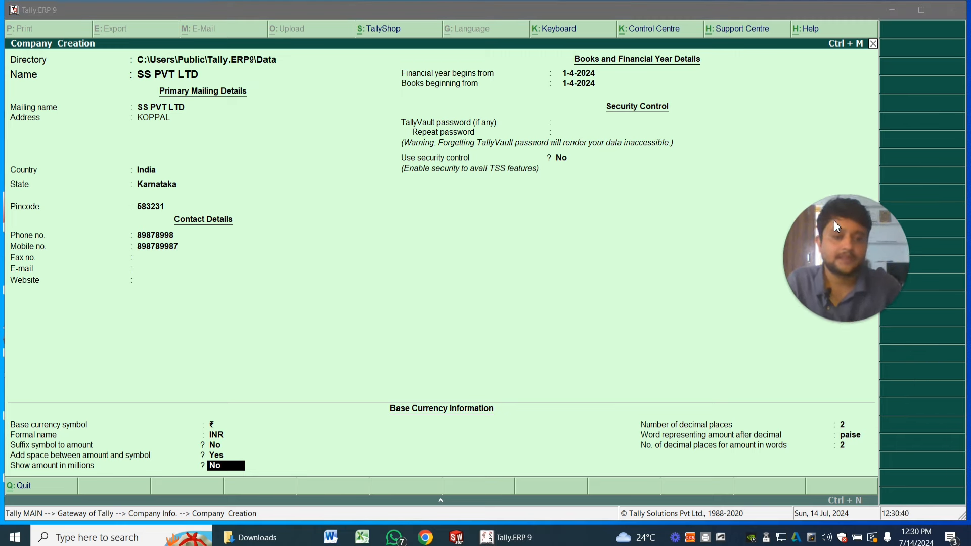
# Set the currency's decimal places to 2, keeping paise as the decimal word and 2 decimal places for amounts in words
pyautogui.click(733, 431)
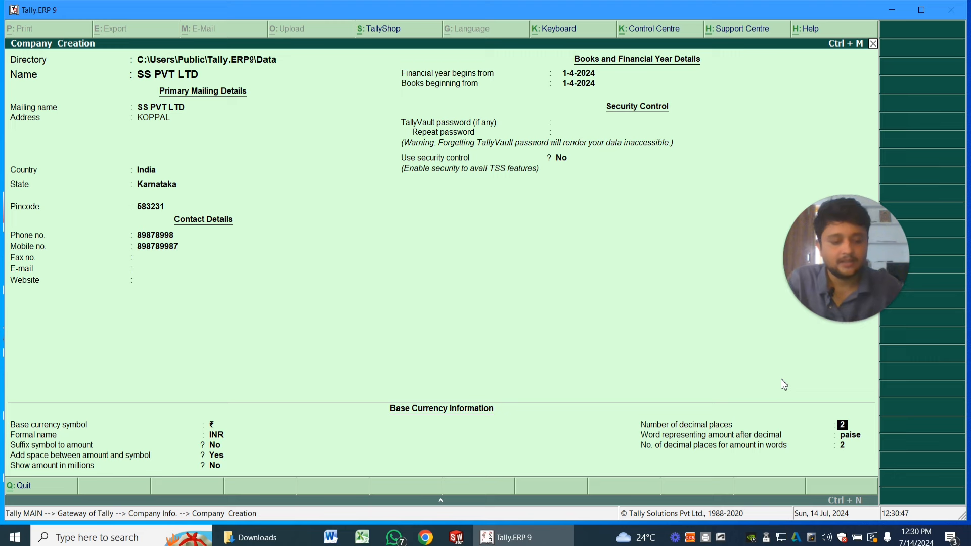
pyautogui.write('3')
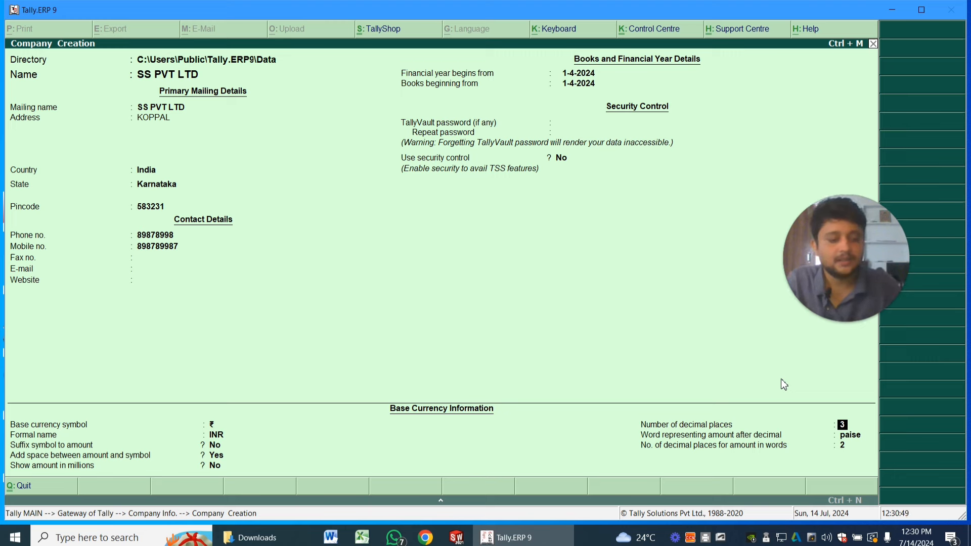
pyautogui.write('2')
pyautogui.press('Return')
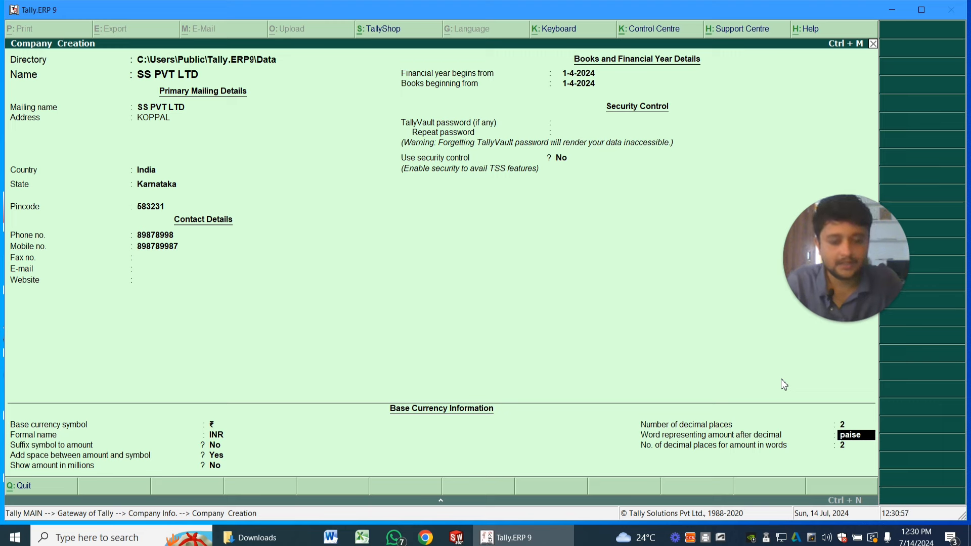
pyautogui.press('Return')
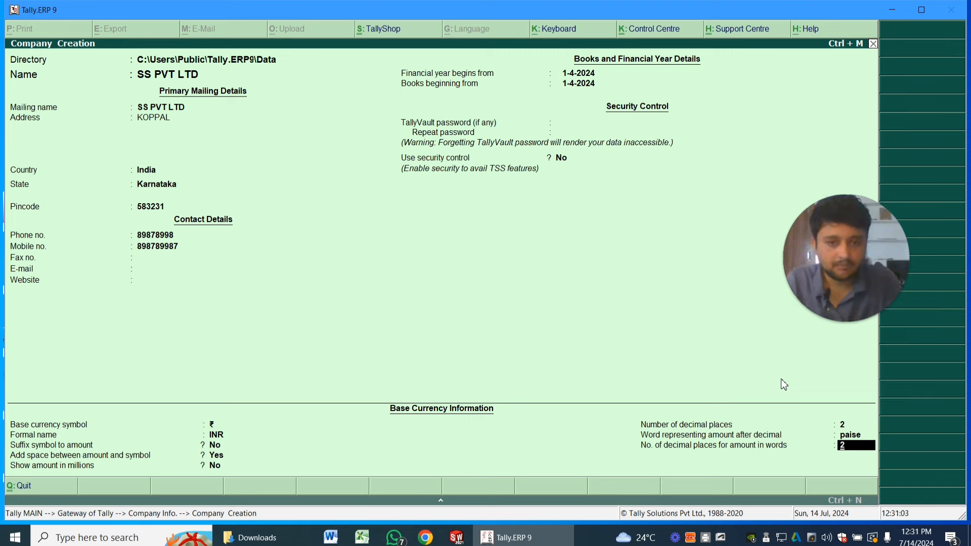
pyautogui.press('Return')
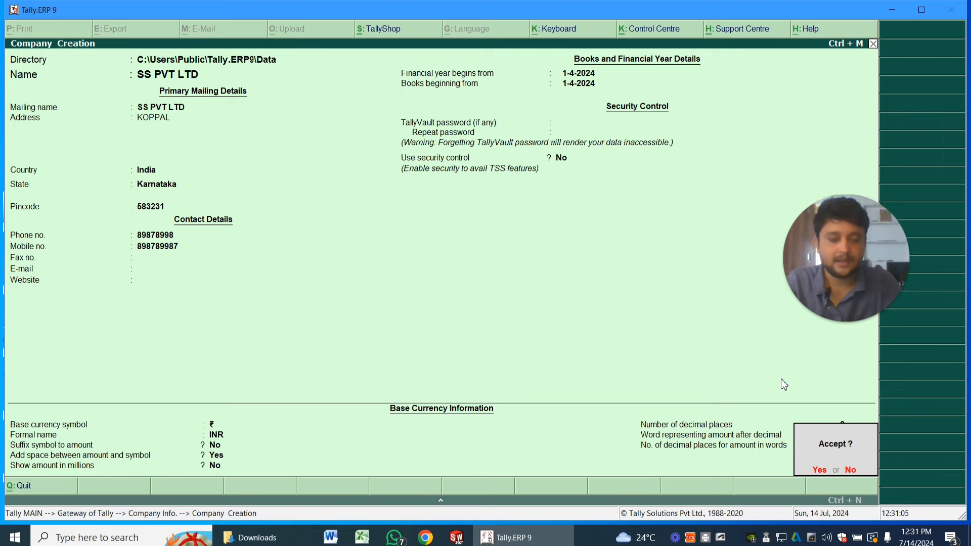